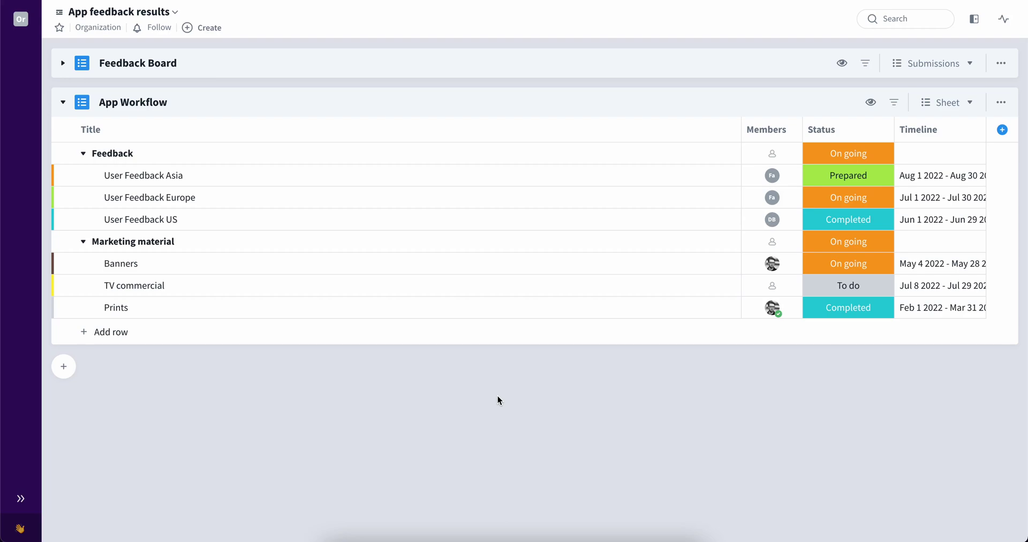
Create a blank form board from Start fresh below the App Workflow board
{"action": "left_click", "coordinate": [72, 368]}
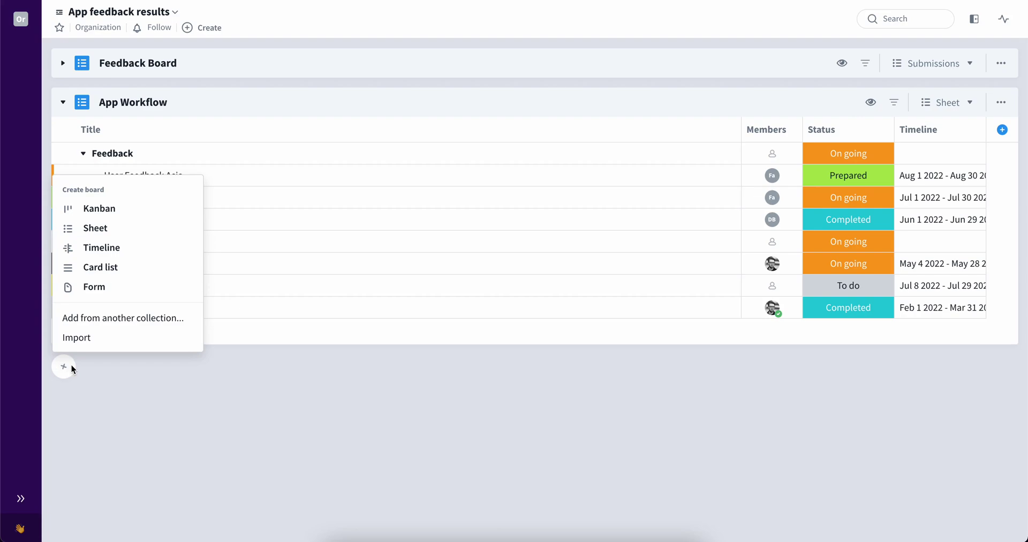
{"action": "left_click", "coordinate": [160, 291]}
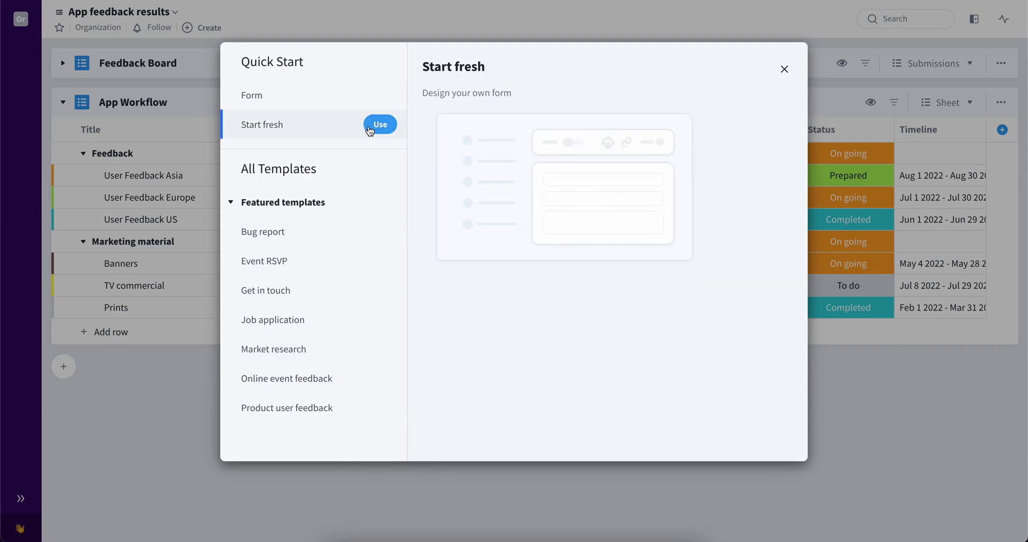
{"action": "left_click", "coordinate": [375, 126]}
Add a single-select question and a rating question to the form
{"action": "scroll", "coordinate": [259, 433], "scroll_direction": "down", "scroll_amount": 5}
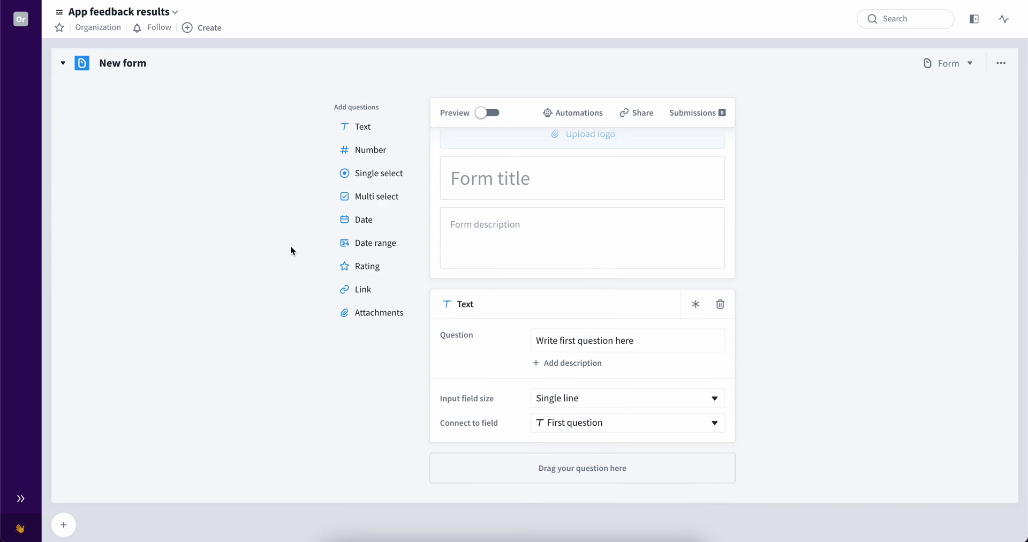
{"action": "left_click", "coordinate": [411, 180]}
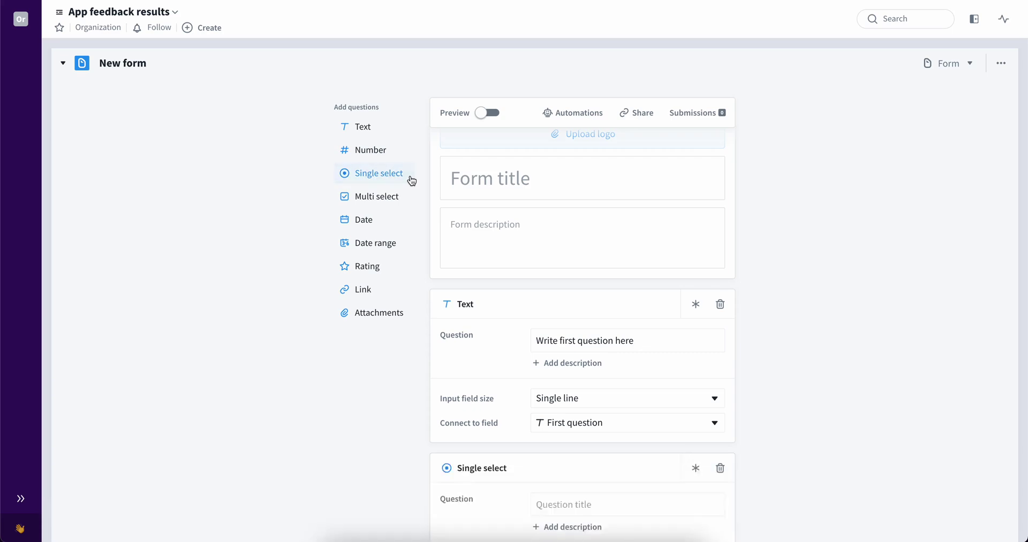
{"action": "left_click", "coordinate": [389, 269]}
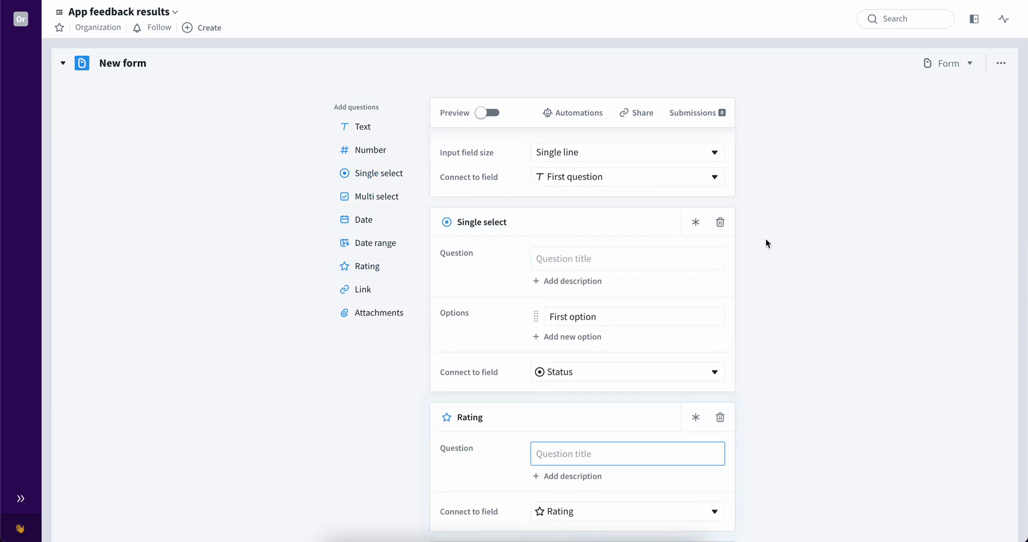
Delete the form's default text question
{"action": "scroll", "coordinate": [766, 243], "scroll_direction": "up", "scroll_amount": 1}
{"action": "scroll", "coordinate": [766, 243], "scroll_direction": "up", "scroll_amount": 1}
{"action": "scroll", "coordinate": [766, 243], "scroll_direction": "up", "scroll_amount": 1}
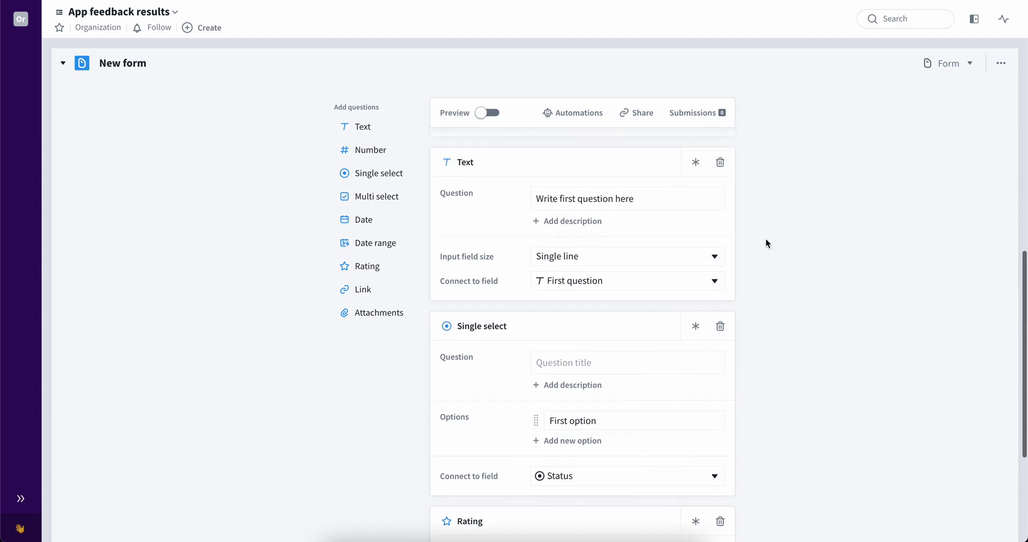
{"action": "scroll", "coordinate": [766, 243], "scroll_direction": "up", "scroll_amount": 1}
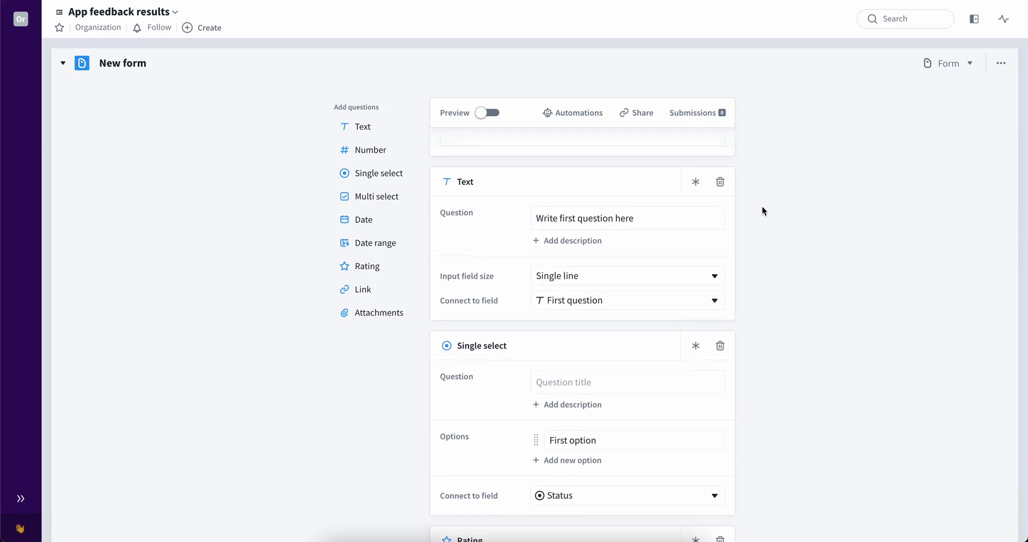
{"action": "left_click", "coordinate": [721, 182]}
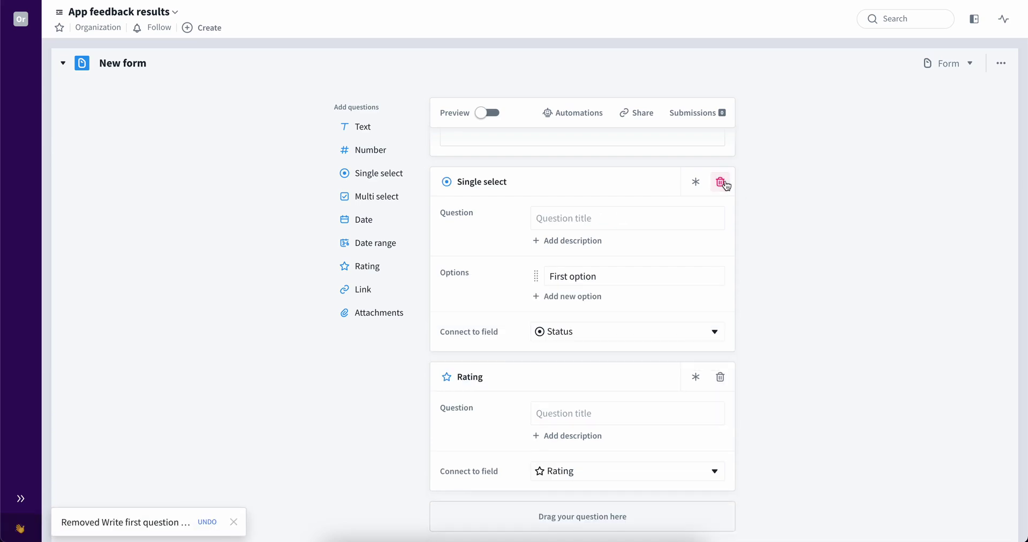
{"action": "scroll", "coordinate": [691, 177], "scroll_direction": "up", "scroll_amount": 3}
{"action": "scroll", "coordinate": [656, 171], "scroll_direction": "up", "scroll_amount": 1}
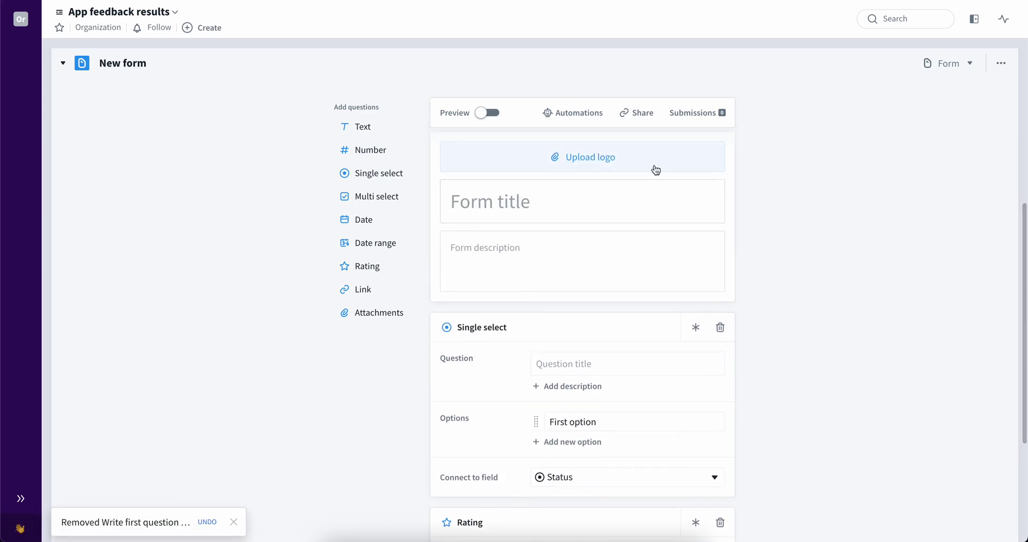
Upload photo.png as the form logo
{"action": "left_click", "coordinate": [628, 156]}
{"action": "left_click", "coordinate": [287, 123]}
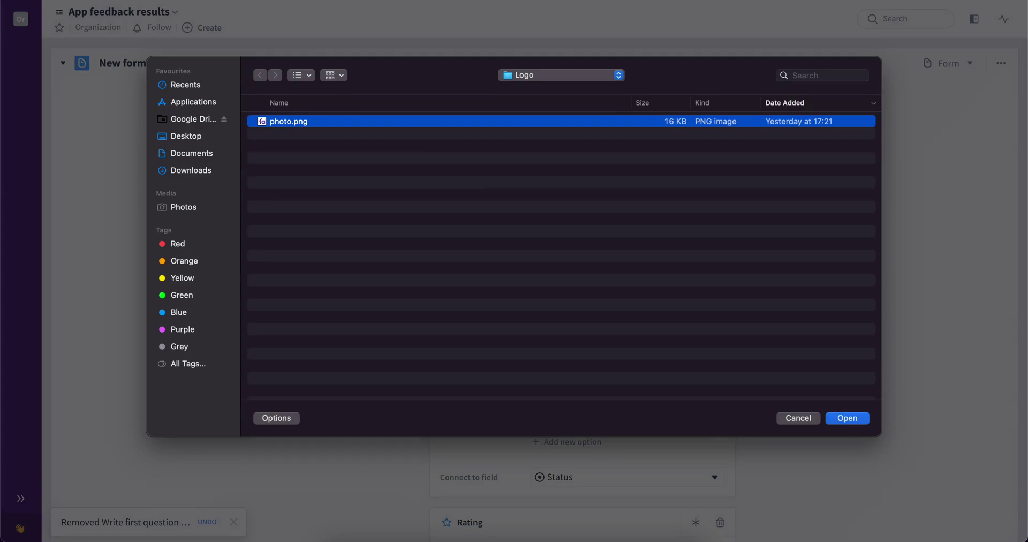
{"action": "key", "text": "Return"}
Title the form 'Survey' with the description 'Thank you for voting!'
{"action": "left_click", "coordinate": [545, 226]}
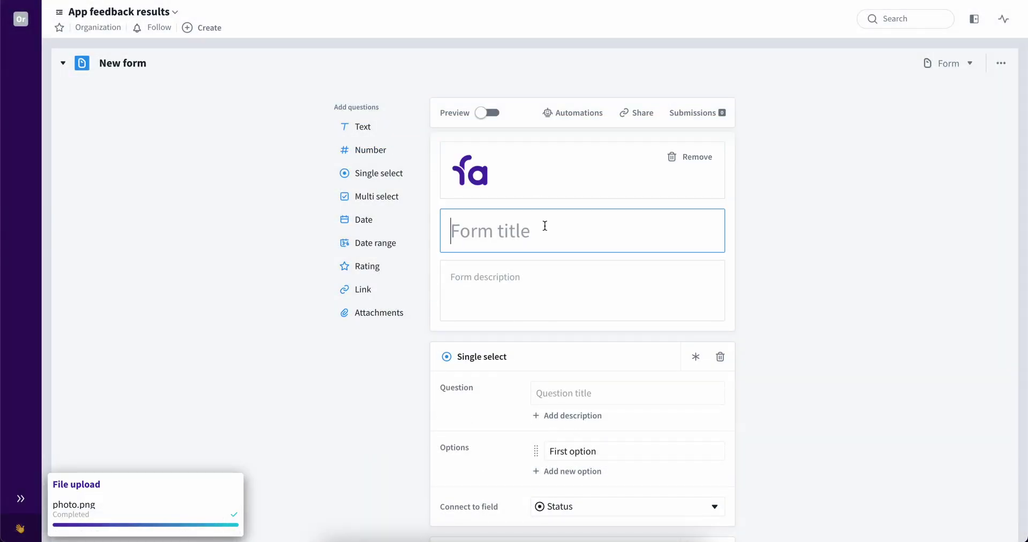
{"action": "type", "text": "Survey"}
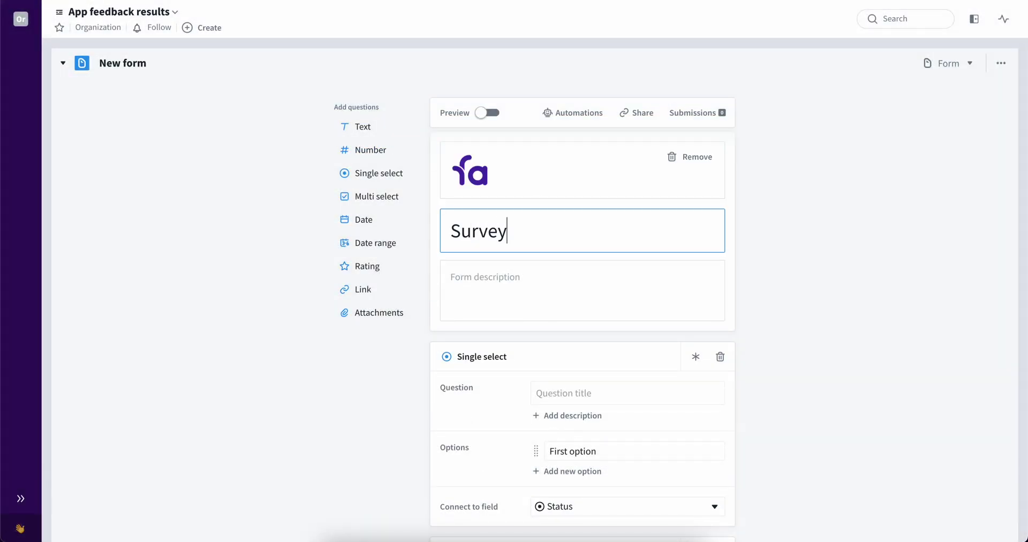
{"action": "left_click", "coordinate": [551, 275]}
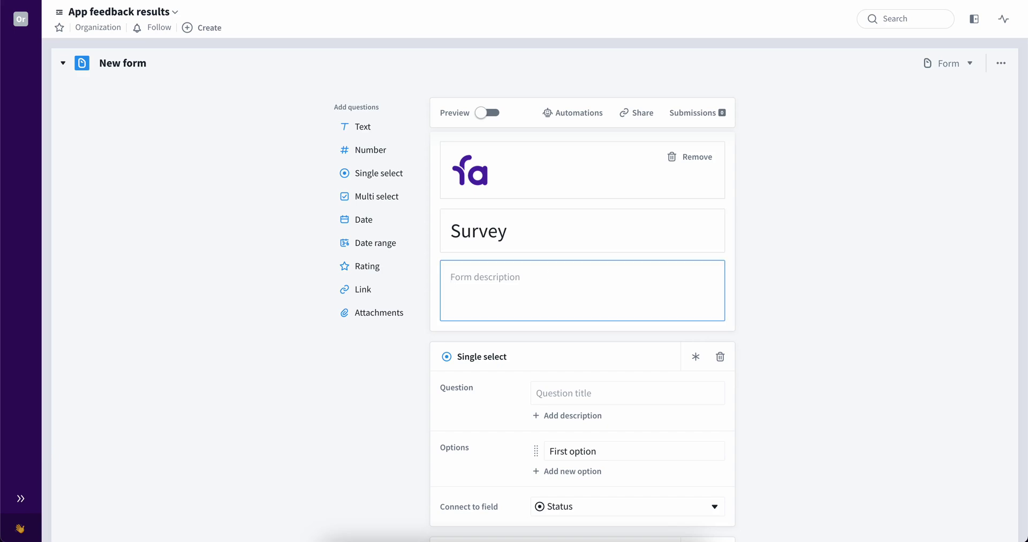
{"action": "type", "text": "Thank you"}
{"action": "type", "text": "f"}
{"action": "type", "text": " for vot"}
{"action": "type", "text": "ing!"}
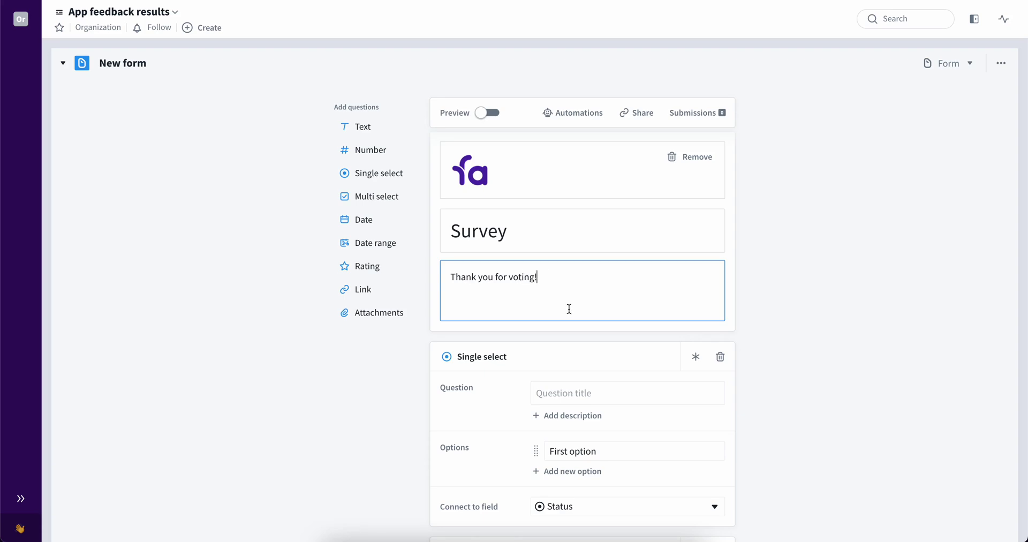
{"action": "scroll", "coordinate": [570, 309], "scroll_direction": "down", "scroll_amount": 1}
Title the single-select question 'What is the new feature in Favro?'
{"action": "scroll", "coordinate": [569, 308], "scroll_direction": "down", "scroll_amount": 2}
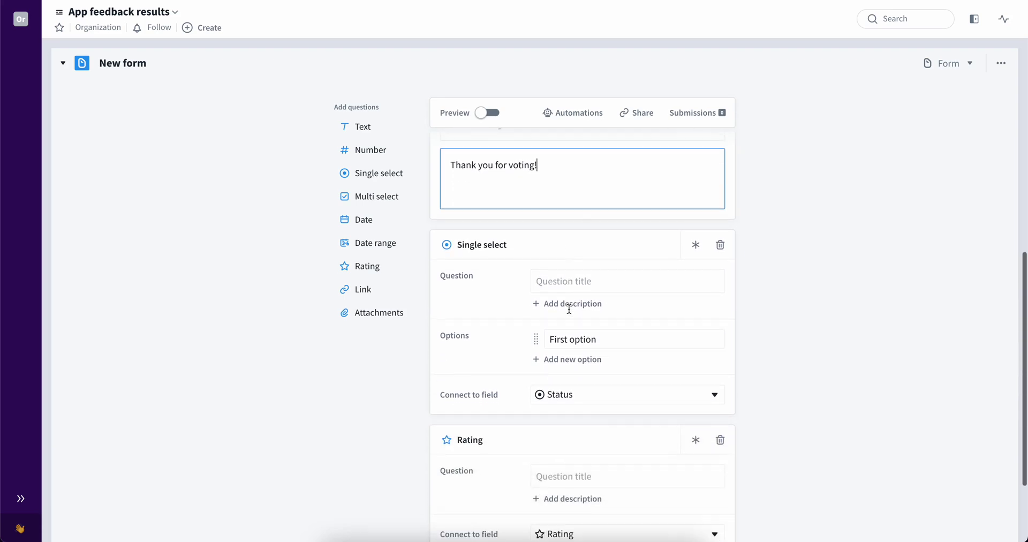
{"action": "left_click", "coordinate": [608, 282]}
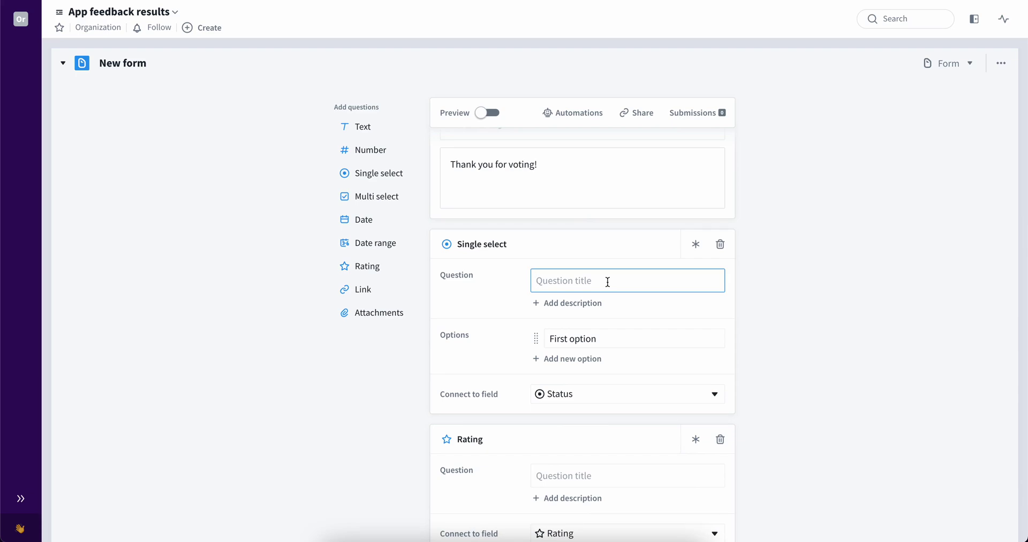
{"action": "type", "text": "What"}
{"action": "type", "text": " is the n"}
{"action": "type", "text": "ew fet"}
{"action": "key", "text": "BackSpace"}
{"action": "type", "text": "at"}
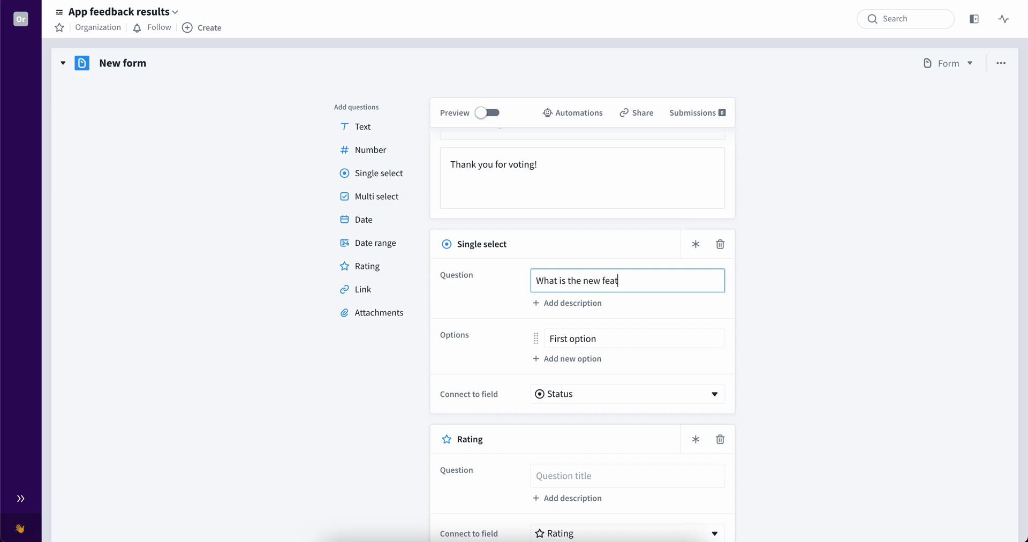
{"action": "type", "text": "ure in F"}
{"action": "type", "text": "avro?"}
Enter the answers Dark mode, Relations and Dependencies, then remove Dark mode
{"action": "left_click", "coordinate": [610, 337]}
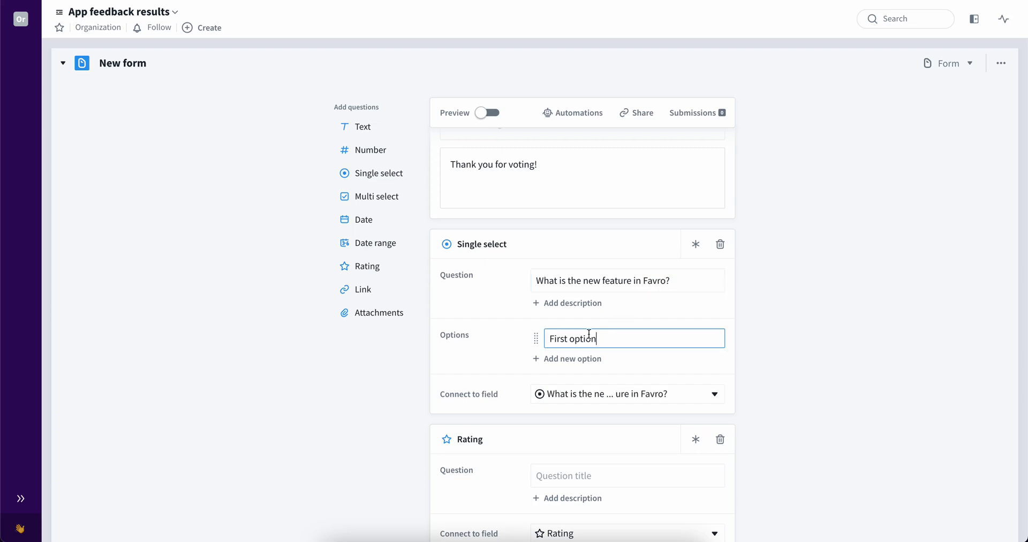
{"action": "left_click_drag", "start_coordinate": [610, 338], "coordinate": [548, 335]}
{"action": "key", "text": "BackSpace"}
{"action": "type", "text": "Dark m"}
{"action": "type", "text": "ode"}
{"action": "key", "text": "Return"}
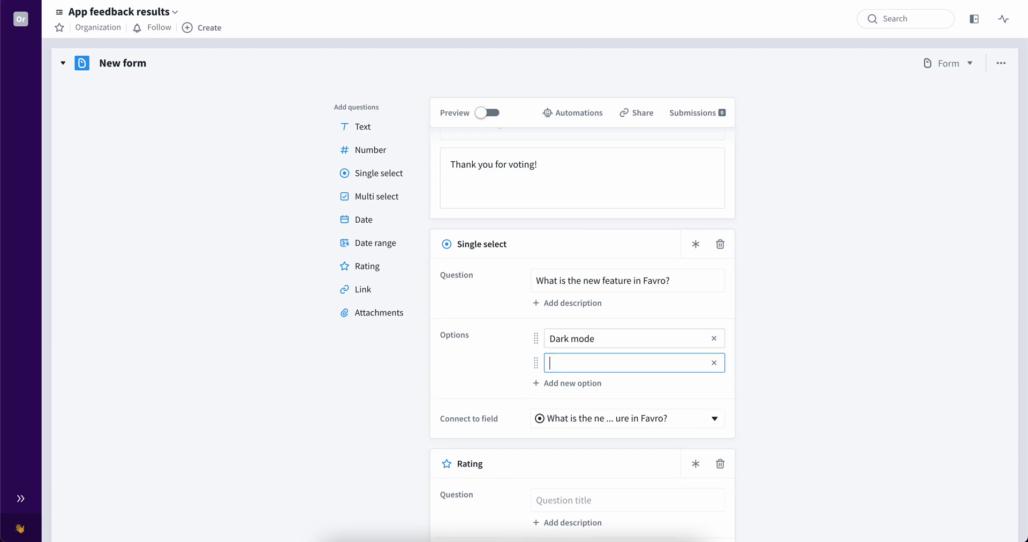
{"action": "type", "text": "Rela"}
{"action": "type", "text": "tions"}
{"action": "key", "text": "Return"}
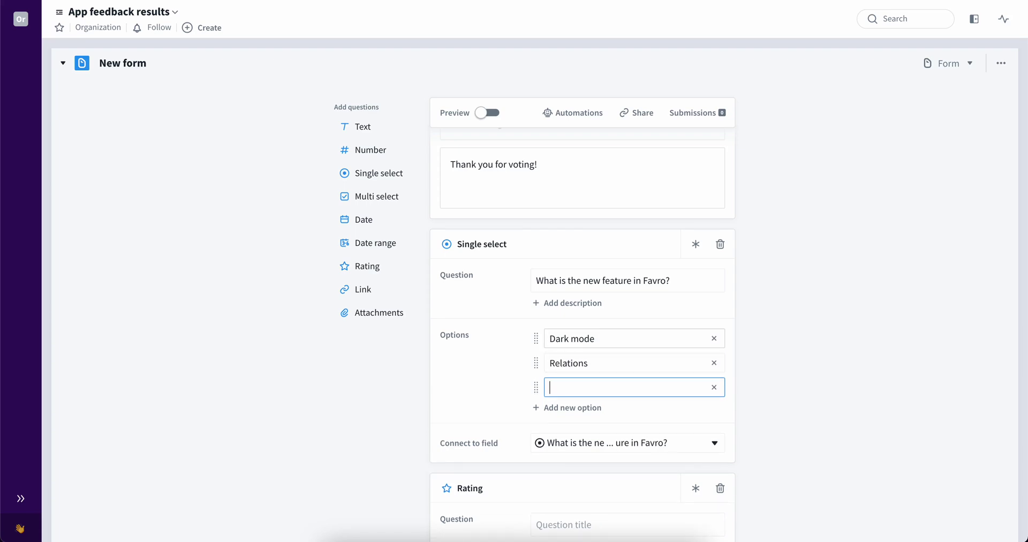
{"action": "type", "text": "Depe"}
{"action": "type", "text": "ndencies"}
{"action": "left_click", "coordinate": [753, 355]}
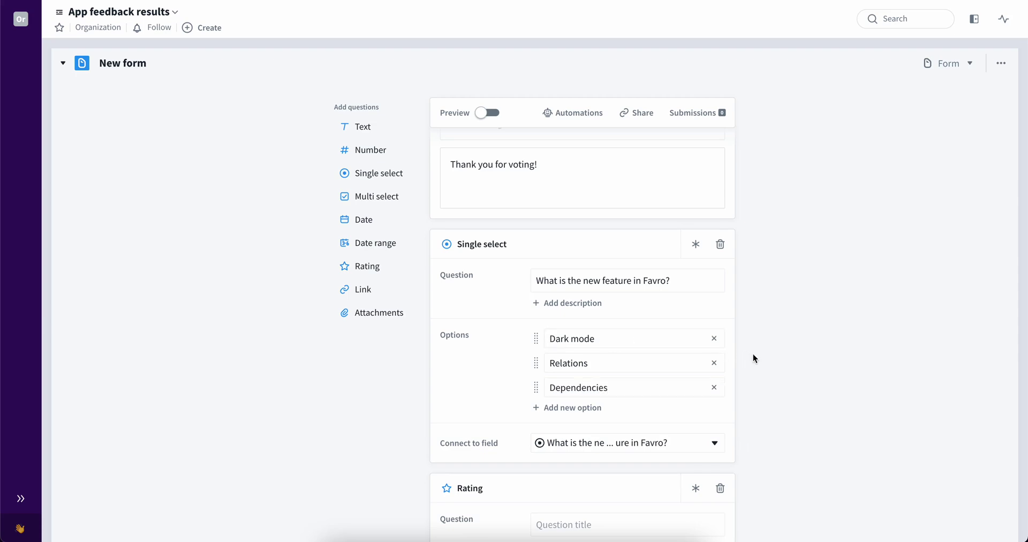
{"action": "left_click", "coordinate": [715, 339]}
Title the rating question 'Rate the new update'
{"action": "scroll", "coordinate": [717, 343], "scroll_direction": "down", "scroll_amount": 3}
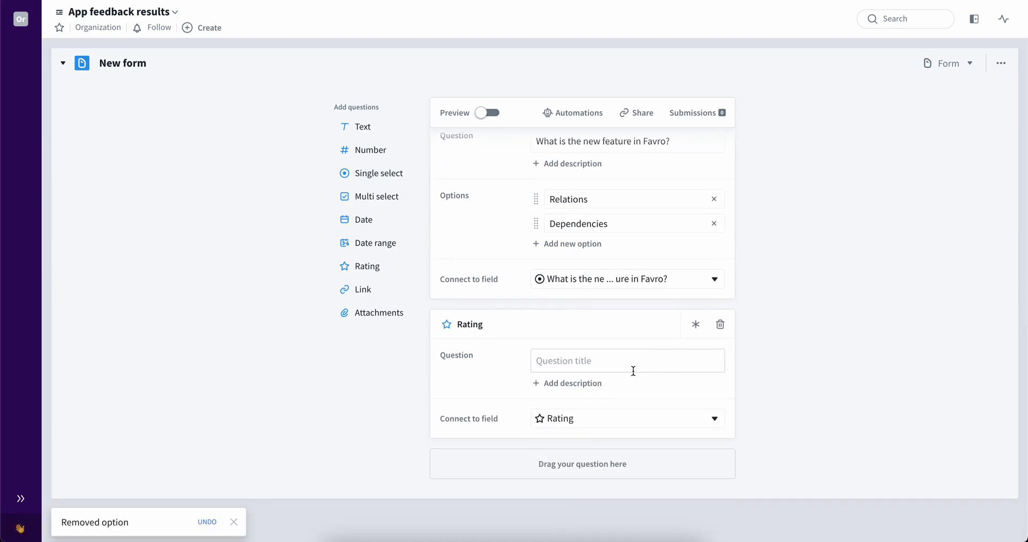
{"action": "left_click", "coordinate": [635, 367]}
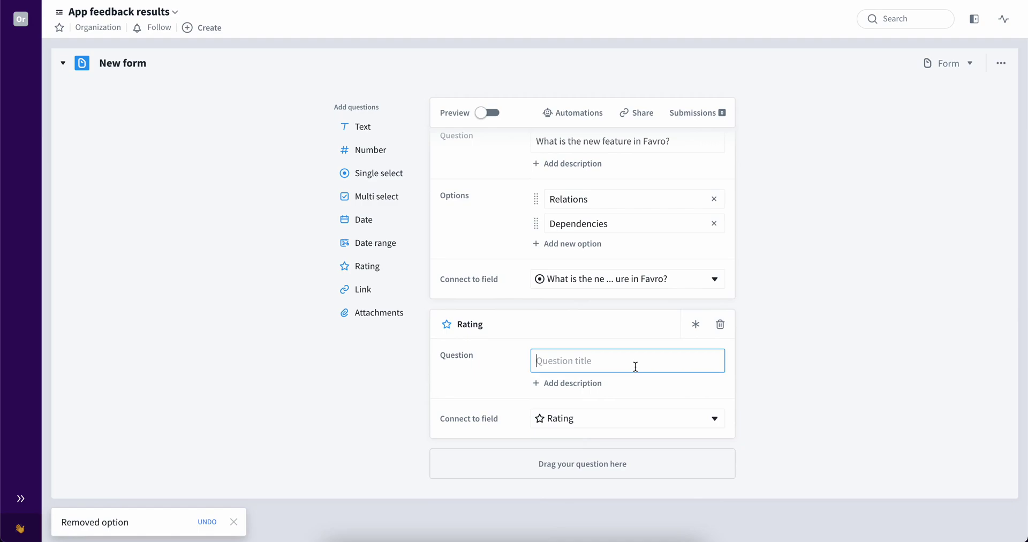
{"action": "type", "text": "rate"}
{"action": "key", "text": "BackSpace"}
{"action": "key", "text": "BackSpace"}
{"action": "key", "text": "BackSpace"}
{"action": "type", "text": "Ta"}
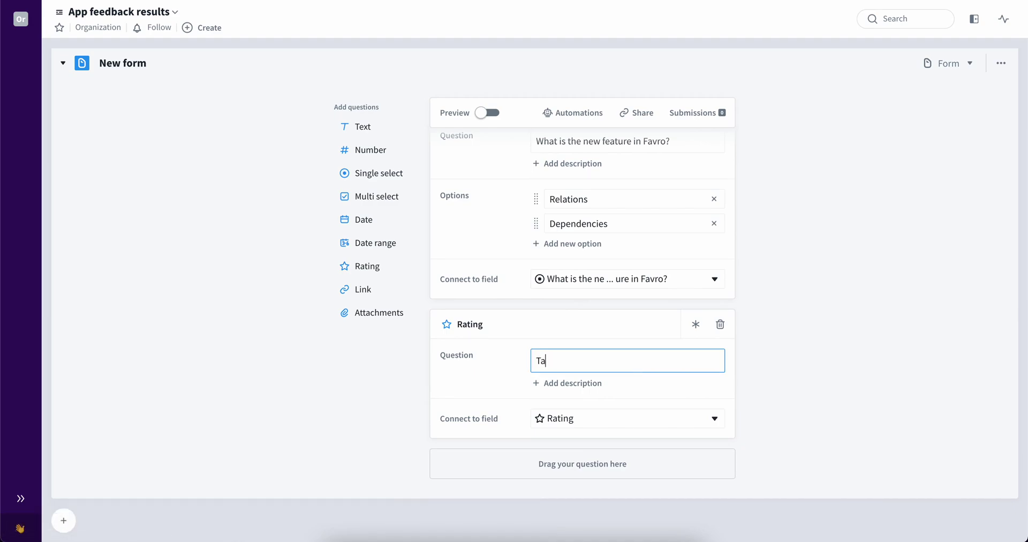
{"action": "key", "text": "BackSpace"}
{"action": "key", "text": "BackSpace"}
{"action": "type", "text": "Rate"}
{"action": "type", "text": " the new upda"}
{"action": "type", "text": "te"}
Give the rating question the description '1 - very bad' / '5 - very good'
{"action": "left_click", "coordinate": [583, 383]}
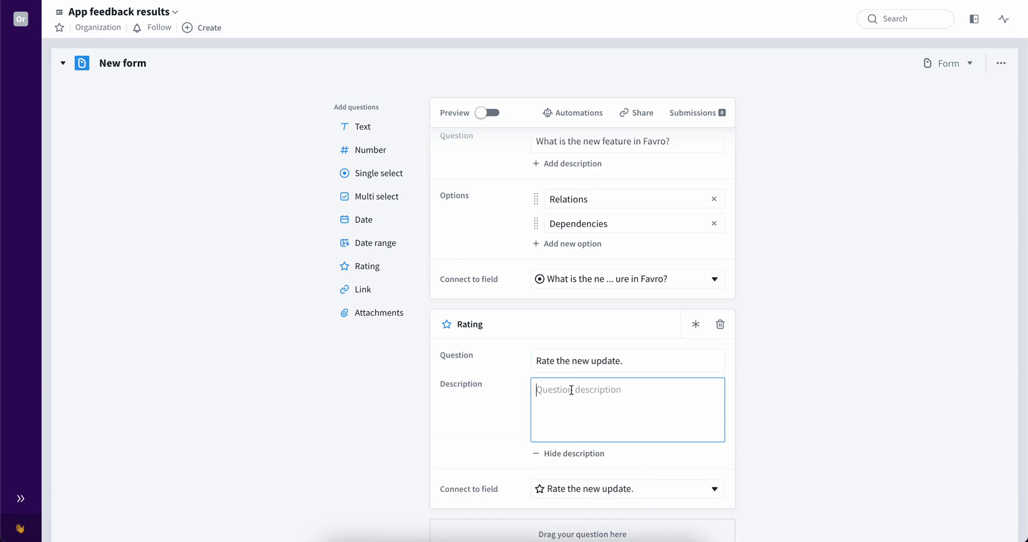
{"action": "type", "text": "1 -"}
{"action": "type", "text": " very bad"}
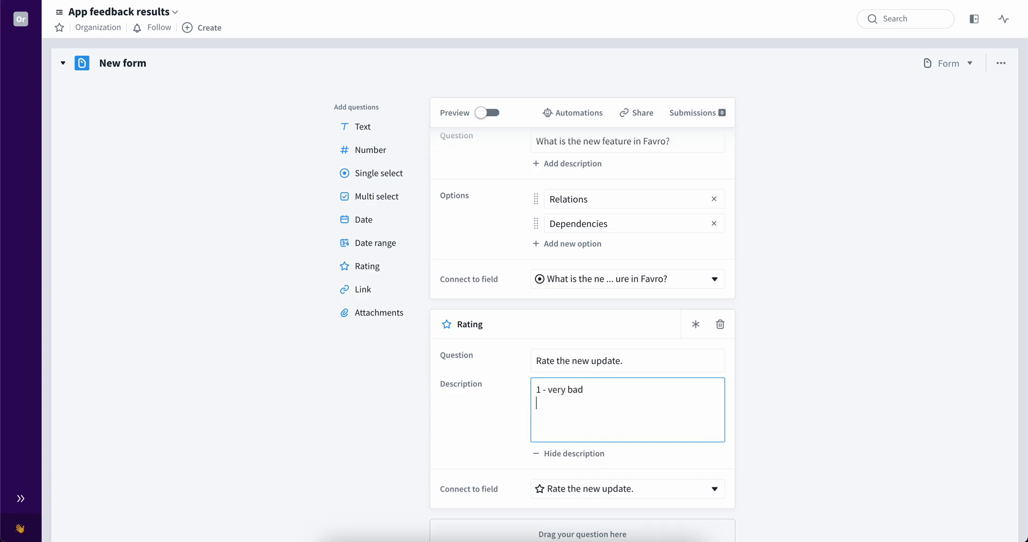
{"action": "key", "text": "Return"}
{"action": "type", "text": "5"}
{"action": "type", "text": " - very g"}
{"action": "type", "text": "ood"}
Preview the Survey form and copy its share link
{"action": "left_click", "coordinate": [486, 113]}
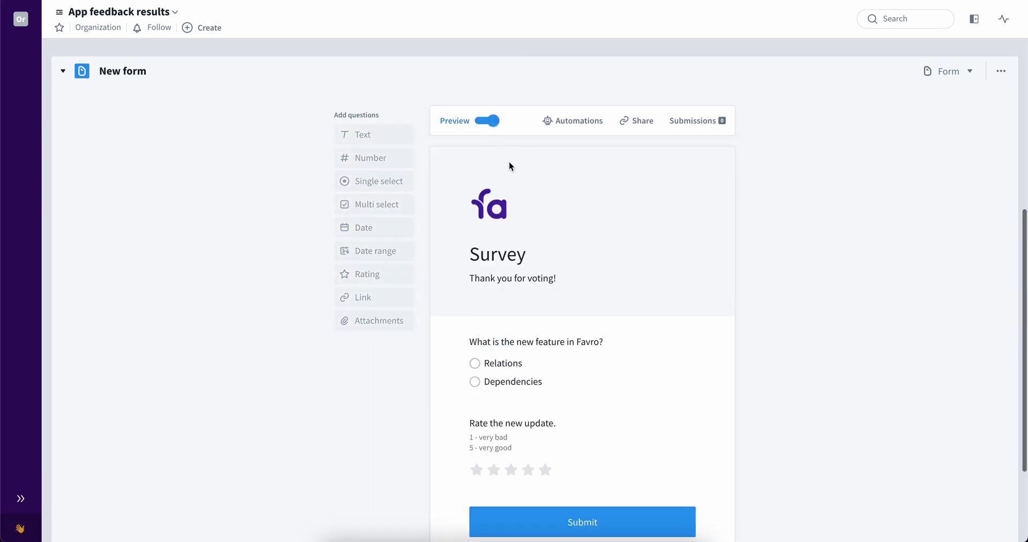
{"action": "scroll", "coordinate": [591, 330], "scroll_direction": "down", "scroll_amount": 1}
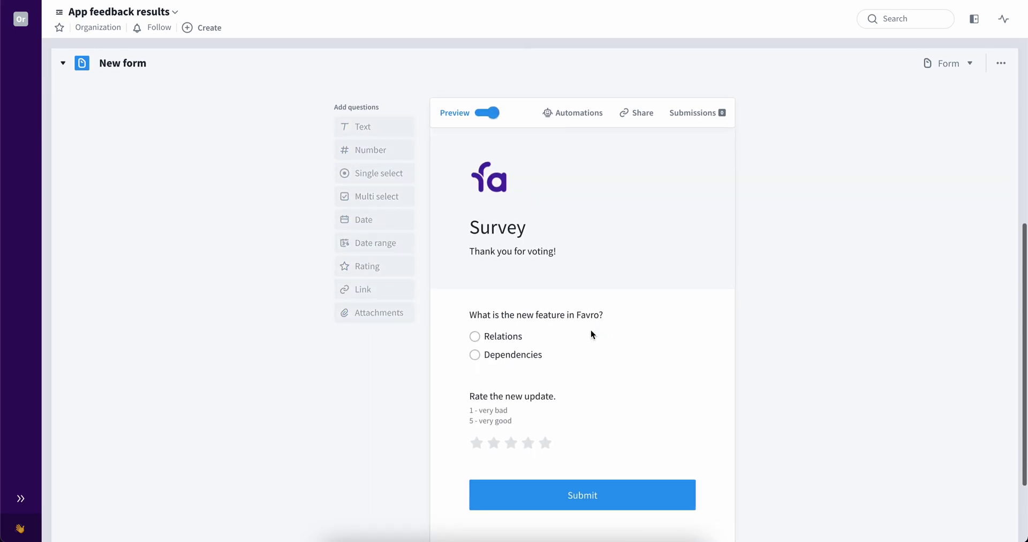
{"action": "left_click", "coordinate": [639, 117]}
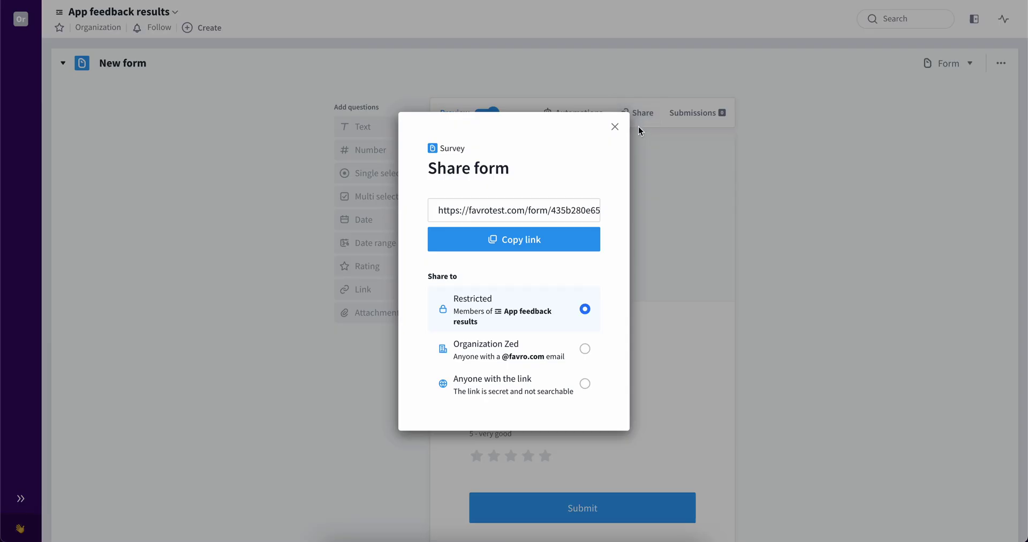
{"action": "left_click", "coordinate": [542, 240]}
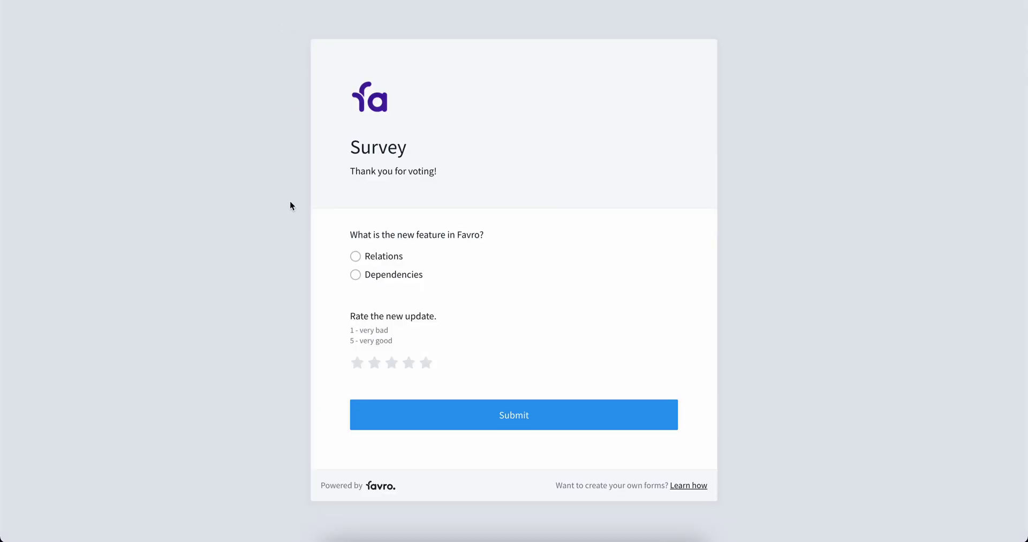
Submit a response choosing Relations with a five-star rating
{"action": "left_click", "coordinate": [356, 256]}
{"action": "left_click", "coordinate": [425, 362]}
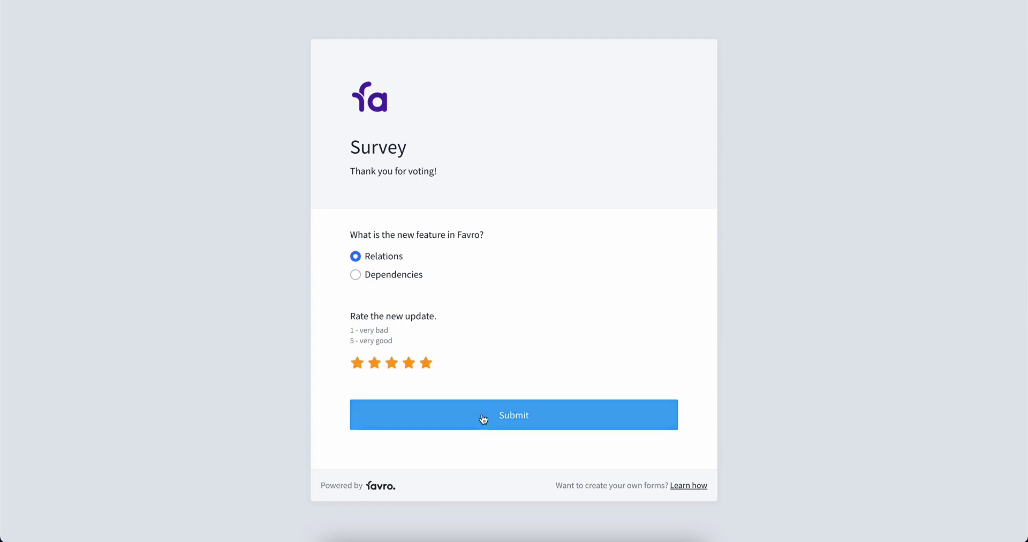
{"action": "left_click", "coordinate": [449, 406]}
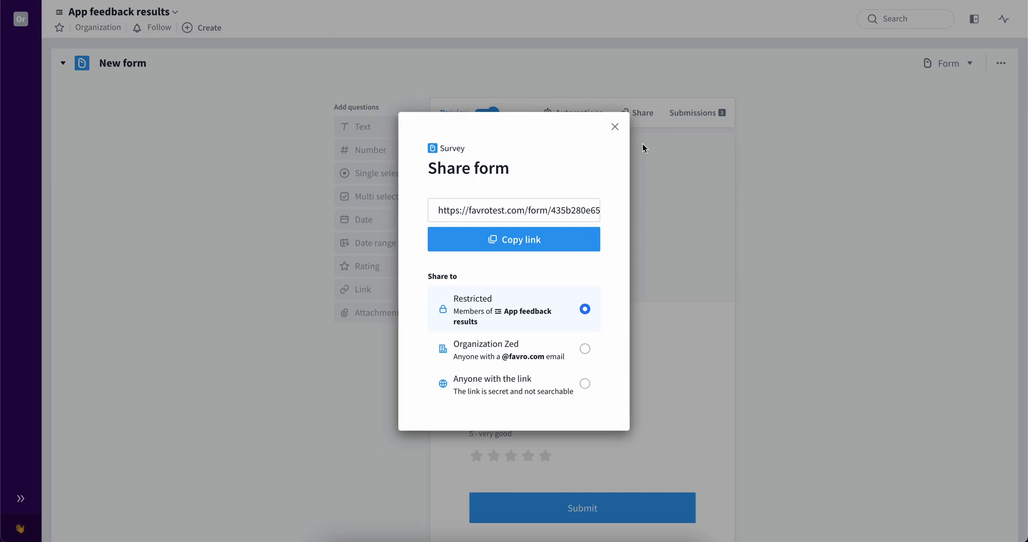
Add a Kanban view to the New form submissions showing Survey Submission #1
{"action": "left_click", "coordinate": [643, 144]}
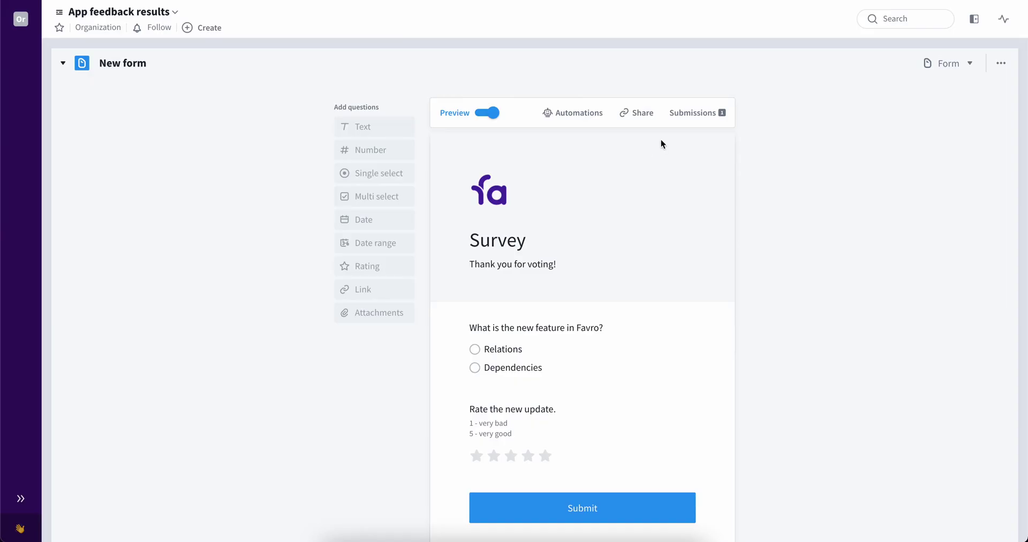
{"action": "left_click", "coordinate": [695, 120]}
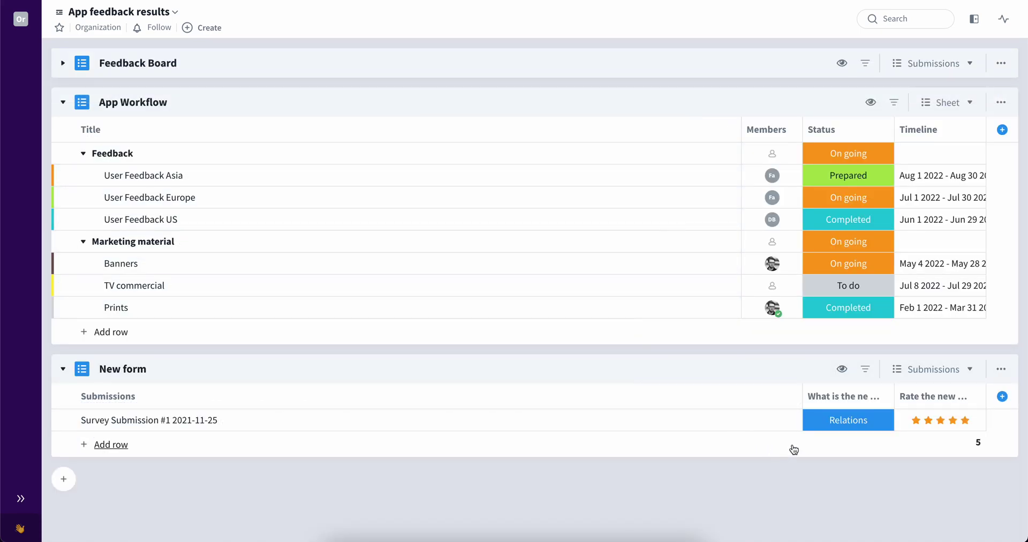
{"action": "left_click", "coordinate": [943, 378]}
{"action": "mouse_move", "coordinate": [868, 497]}
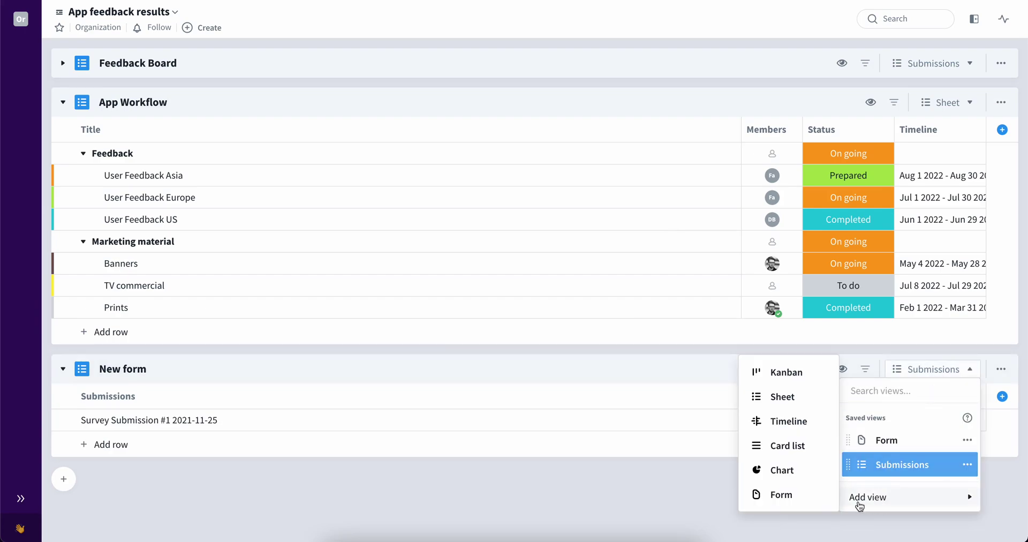
{"action": "left_click", "coordinate": [799, 374]}
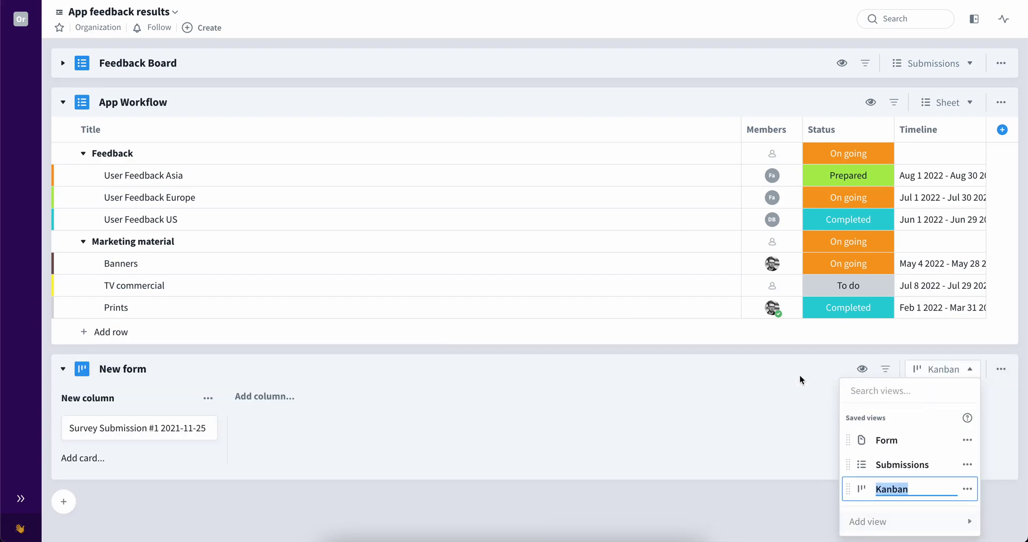
{"action": "left_click", "coordinate": [708, 443]}
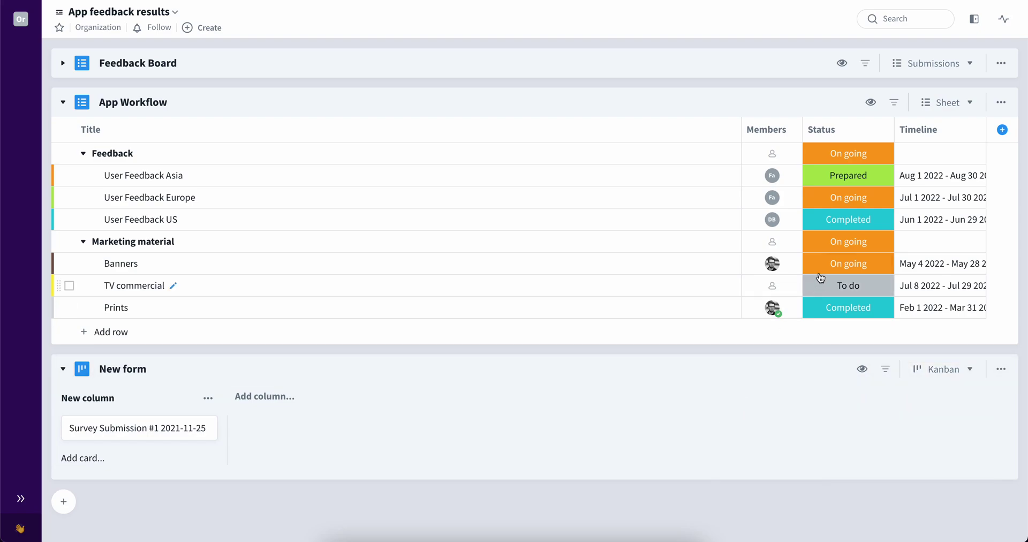
{"action": "left_click", "coordinate": [958, 110]}
{"action": "mouse_move", "coordinate": [908, 205]}
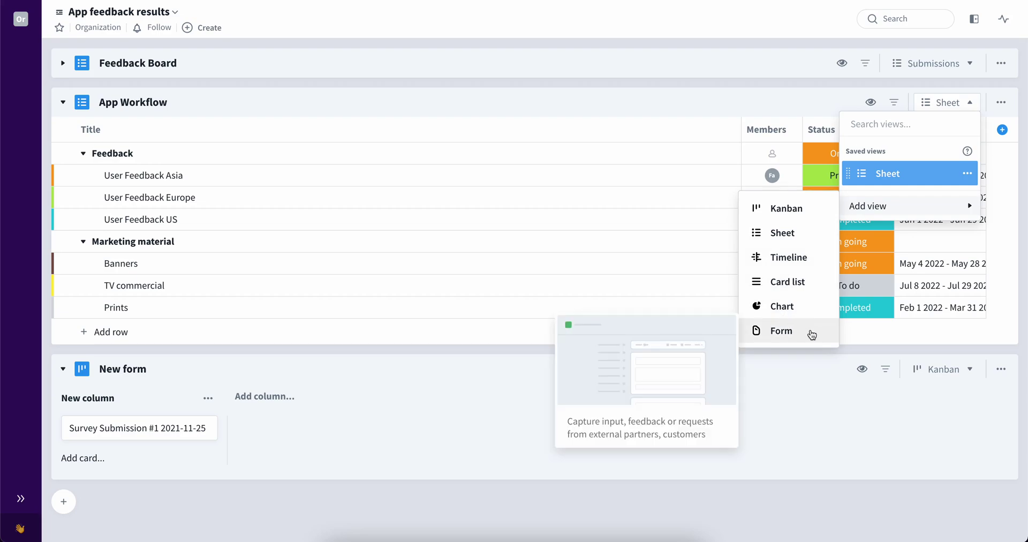
{"action": "left_click", "coordinate": [792, 401]}
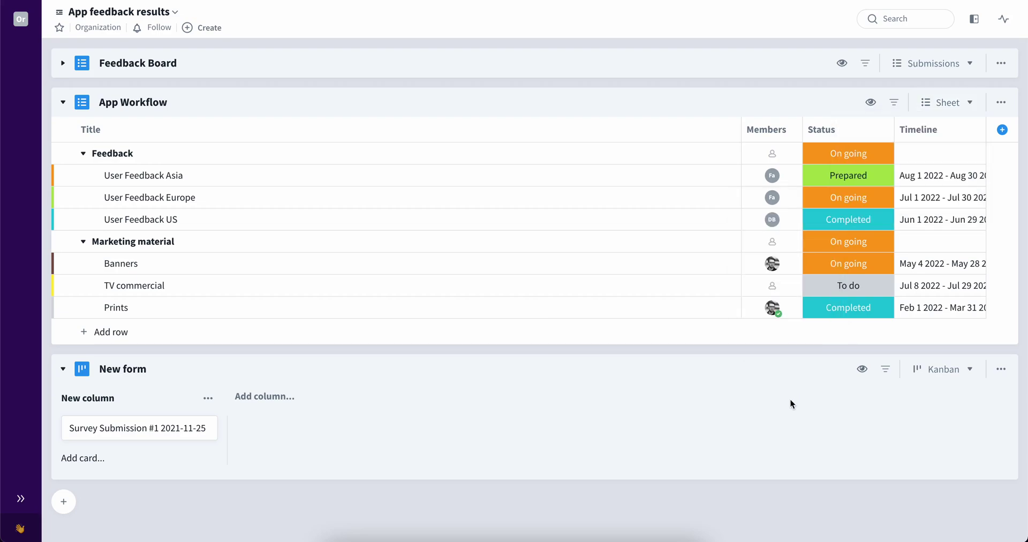